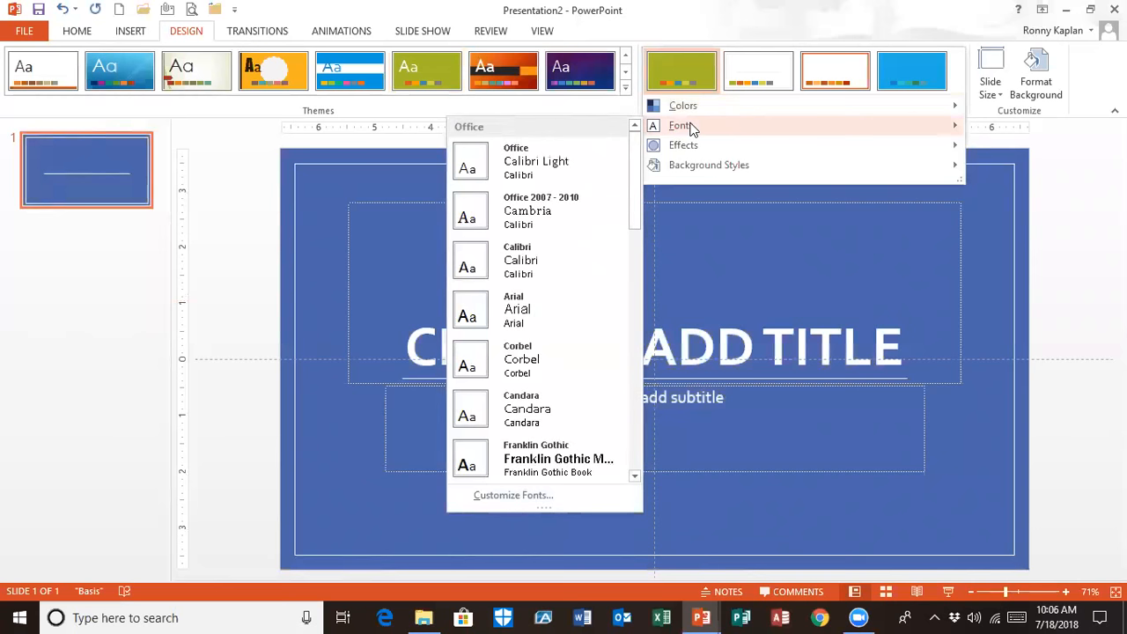
Step: Apply the Constantia-Franklin Gothic Book theme font set to the presentation
left_click_drag(633, 188, 639, 389)
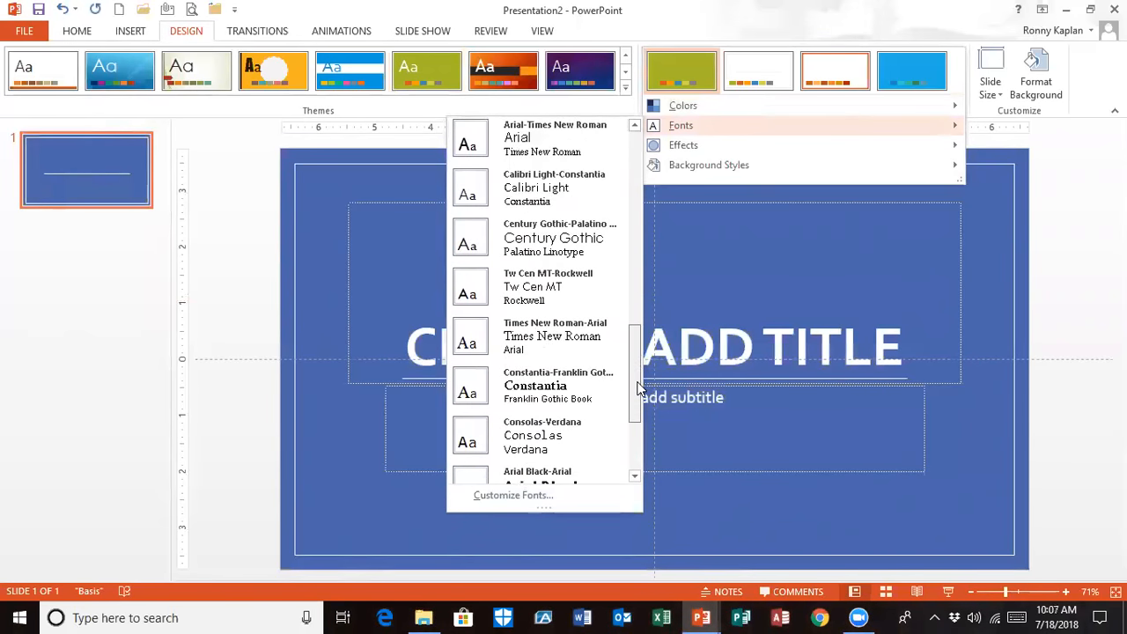
left_click(559, 385)
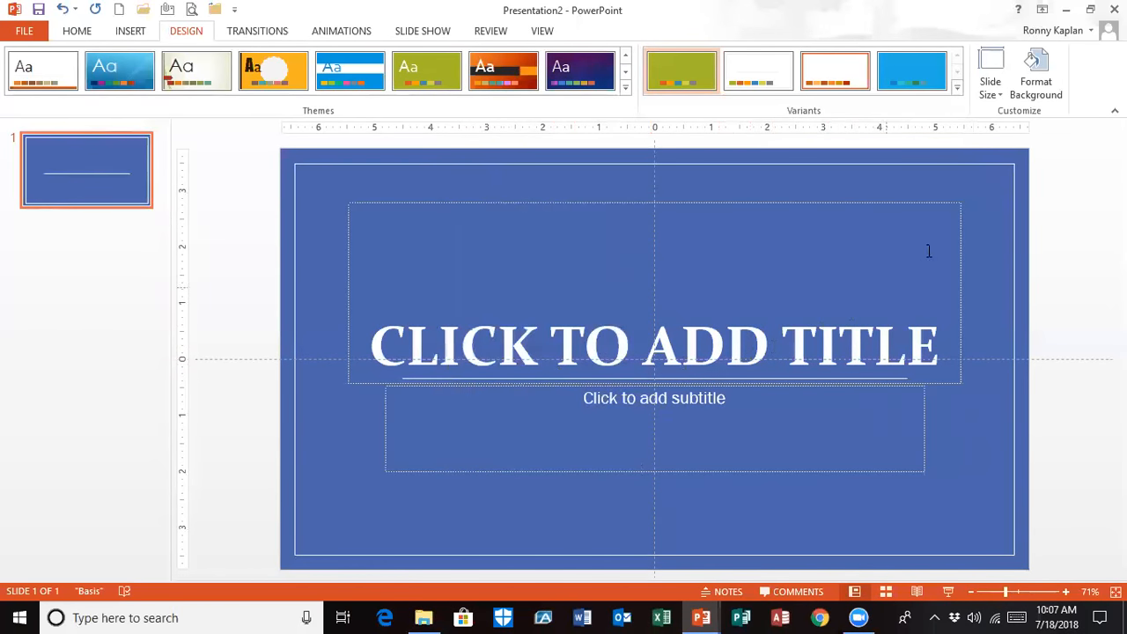
Step: Give the title slide's background a gradient fill and move its first gradient stop to 75%
left_click(957, 90)
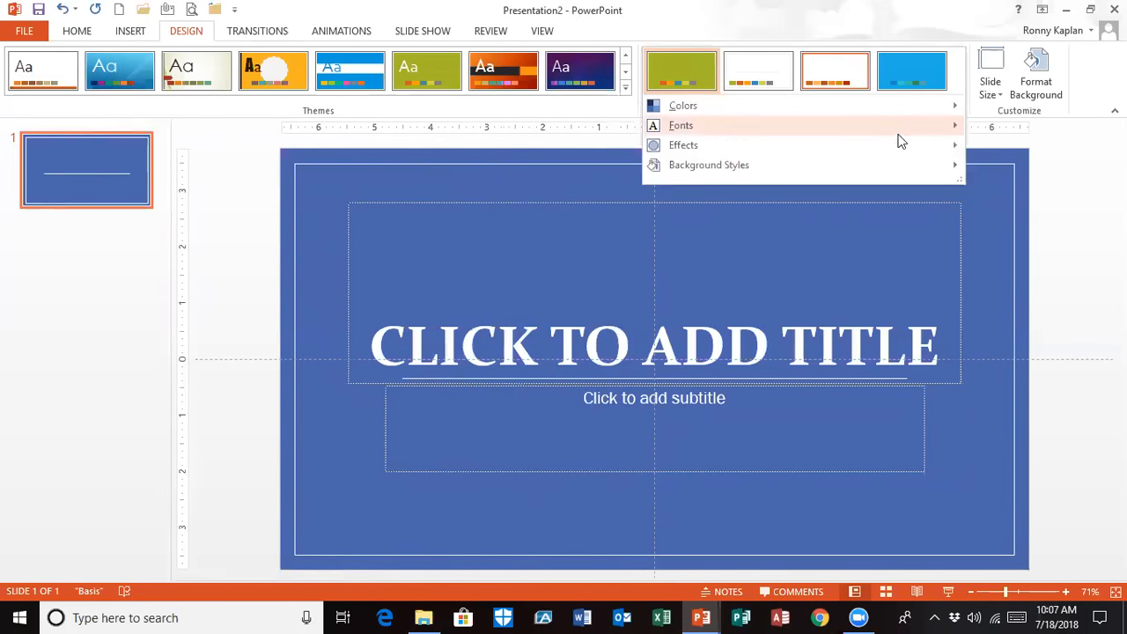
mouse_move(880, 146)
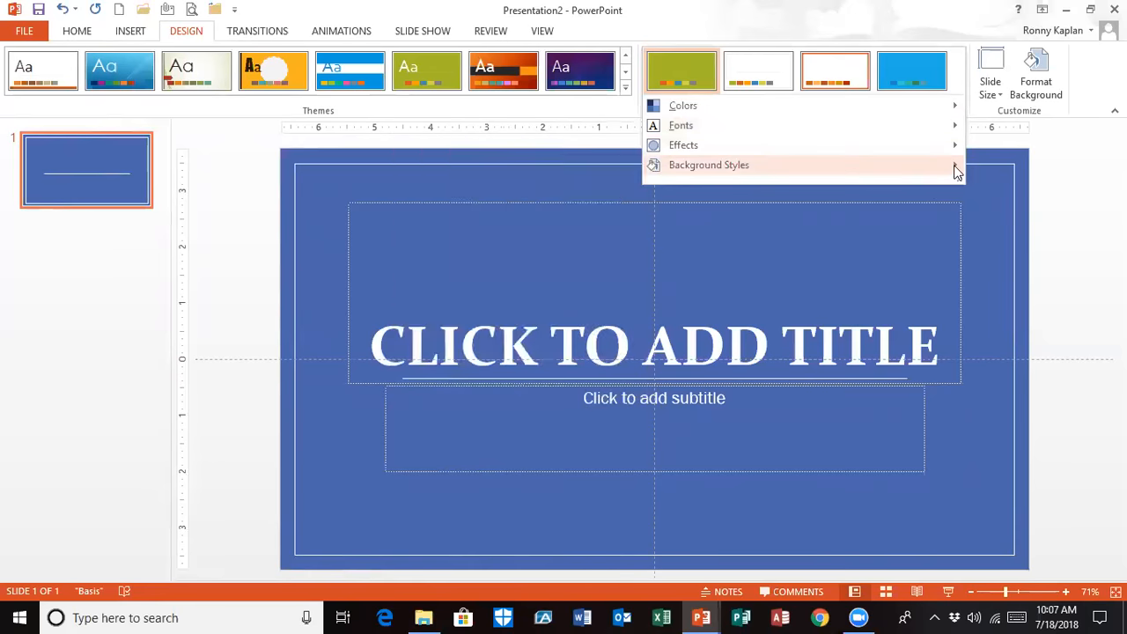
mouse_move(956, 172)
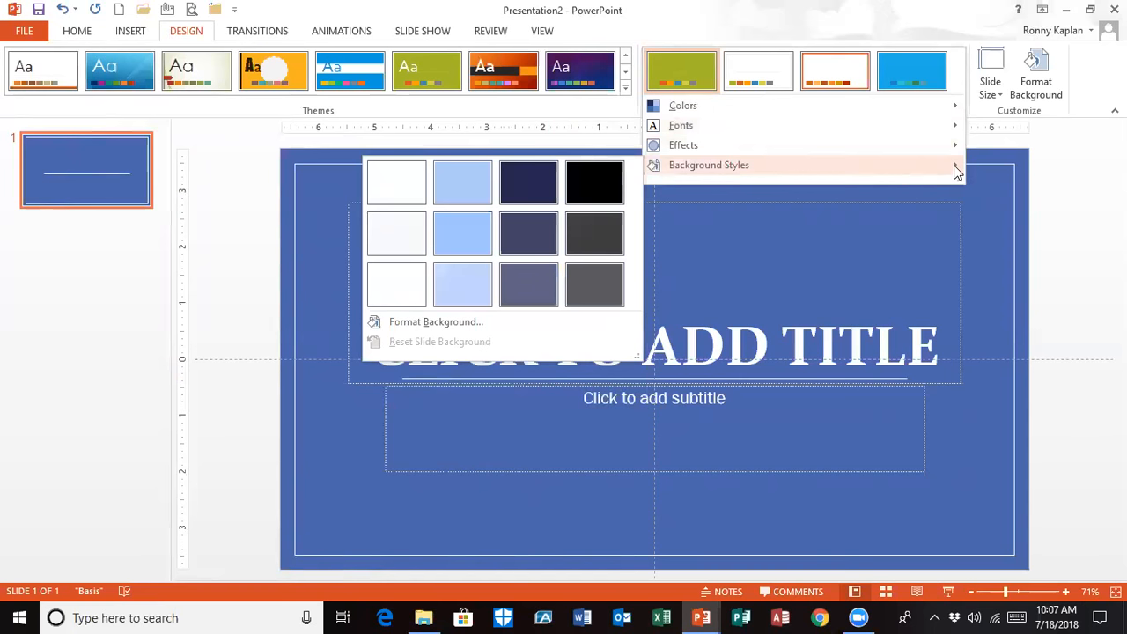
left_click(451, 320)
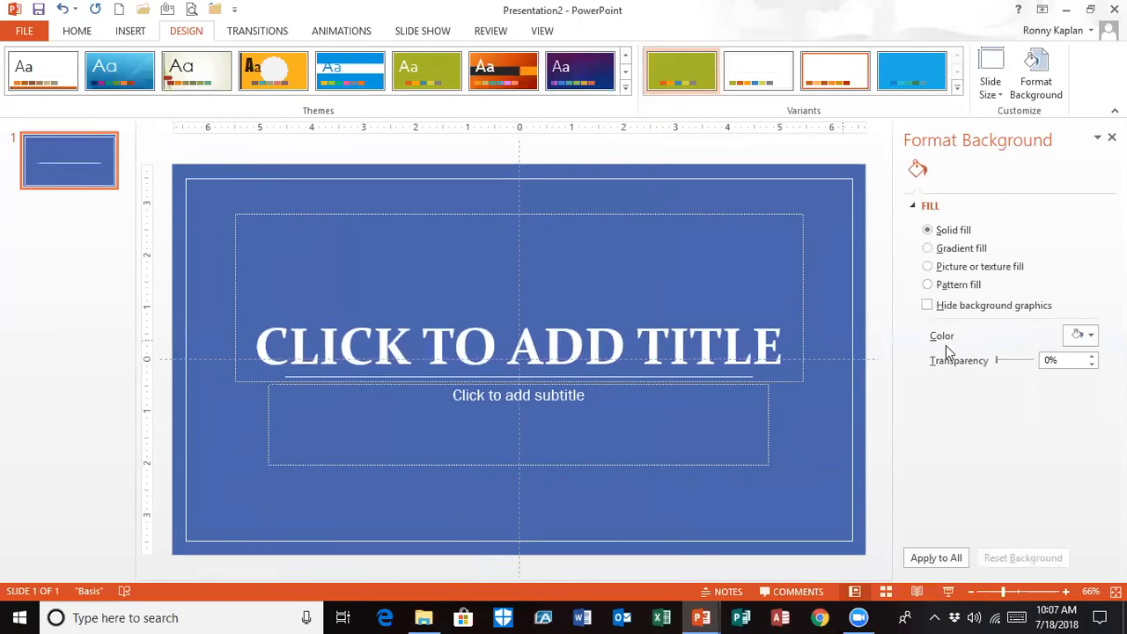
left_click(927, 248)
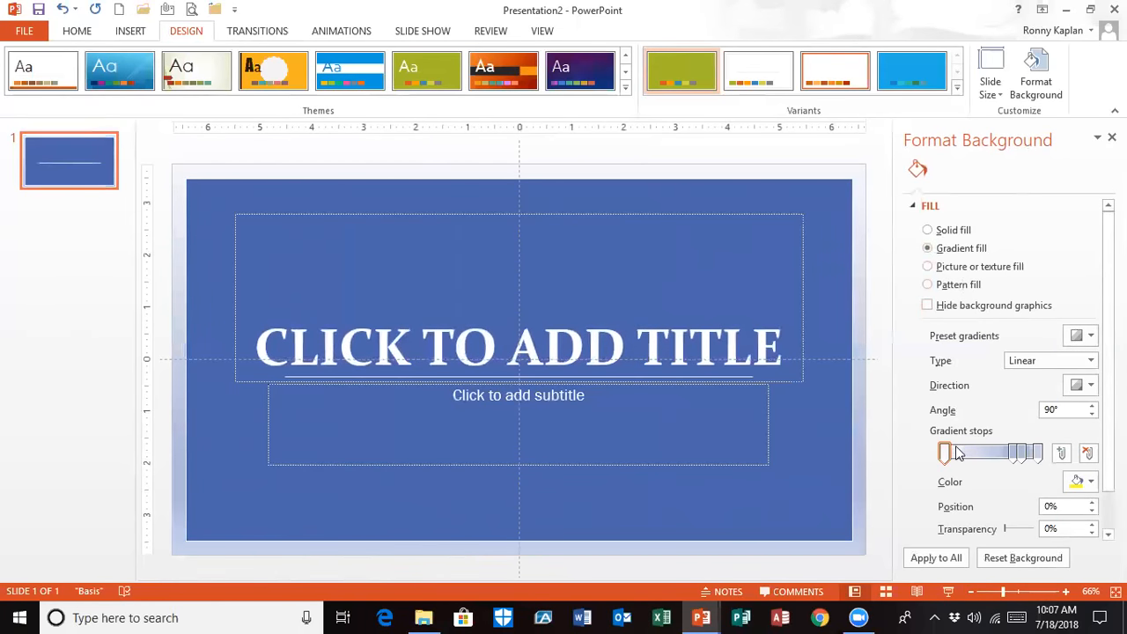
left_click_drag(943, 453, 1017, 453)
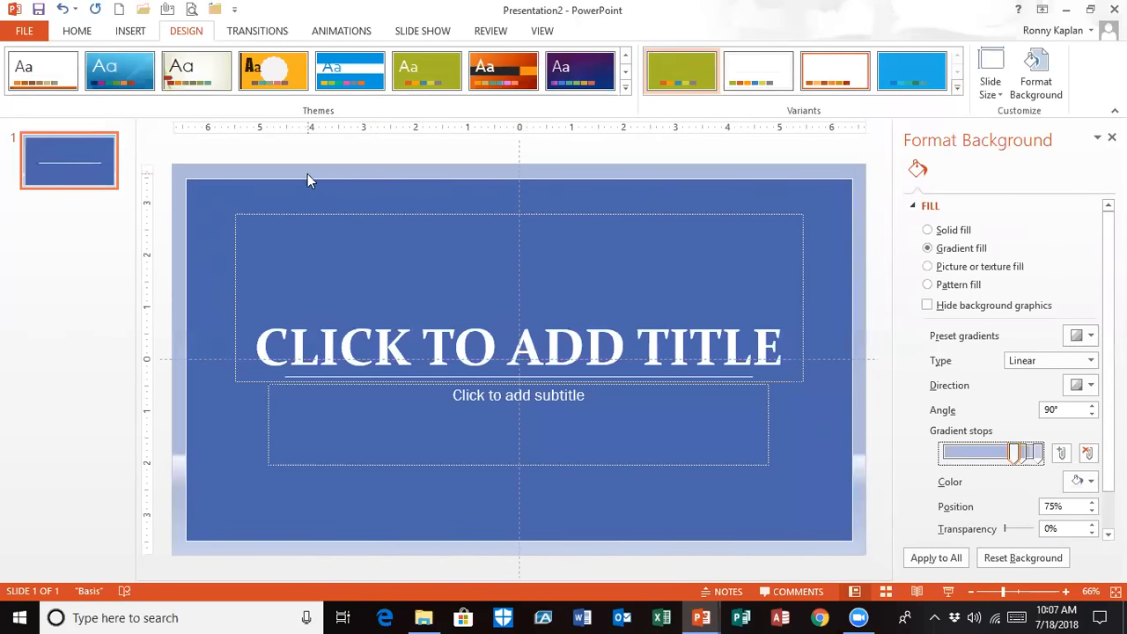
Step: Add a Title and Content slide and a Comparison slide after the title slide, and return to slide 2
left_click(79, 32)
left_click(151, 91)
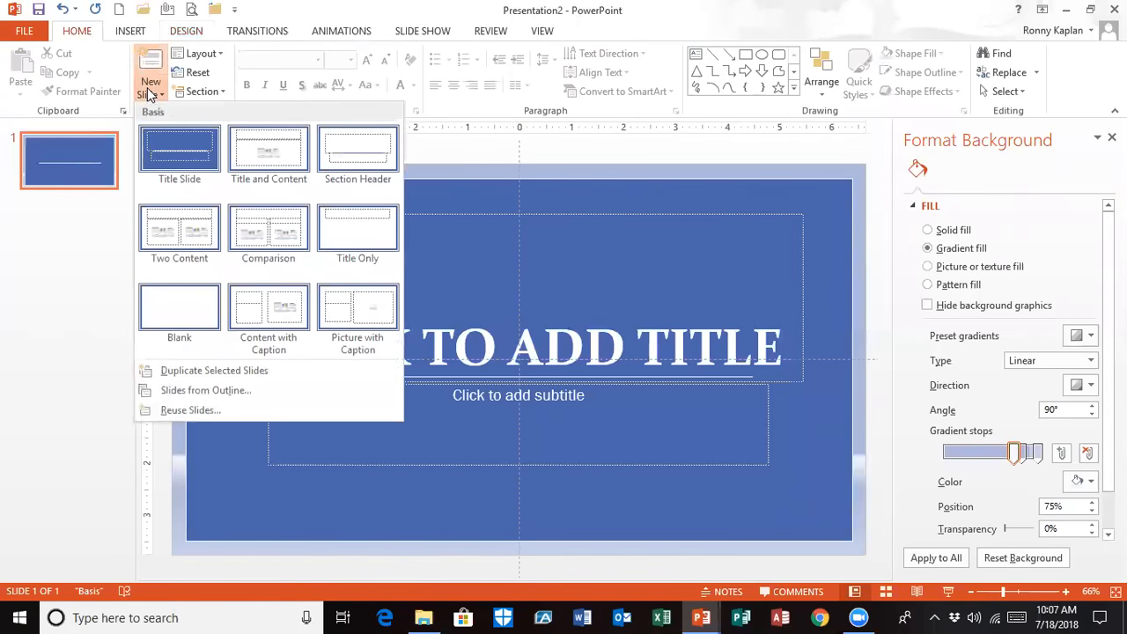
left_click(255, 166)
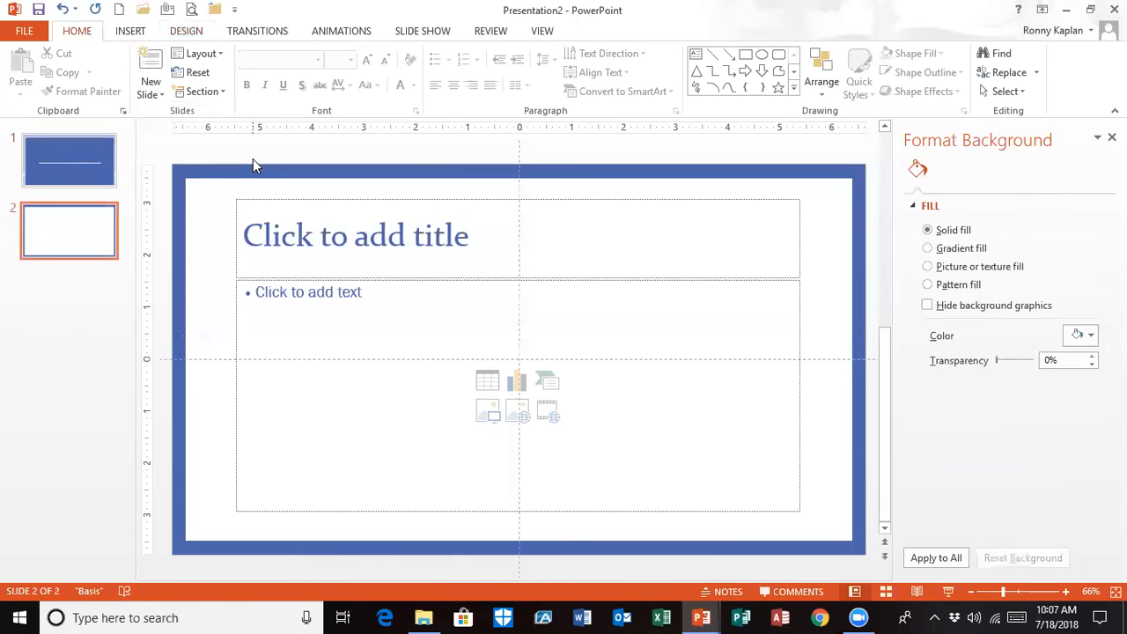
left_click(150, 91)
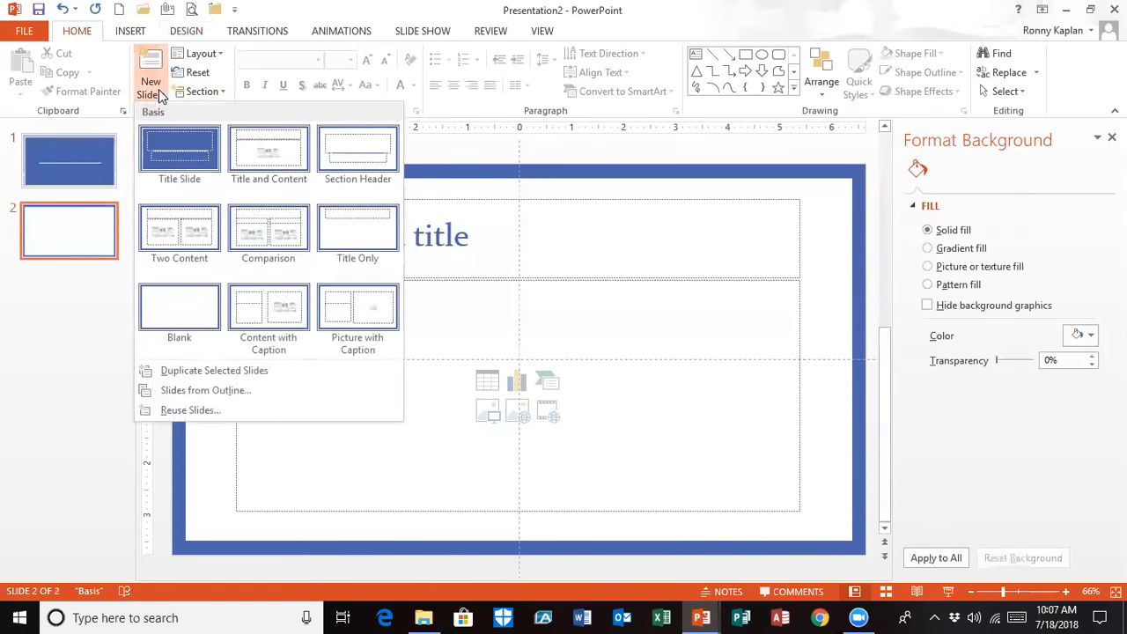
left_click(272, 258)
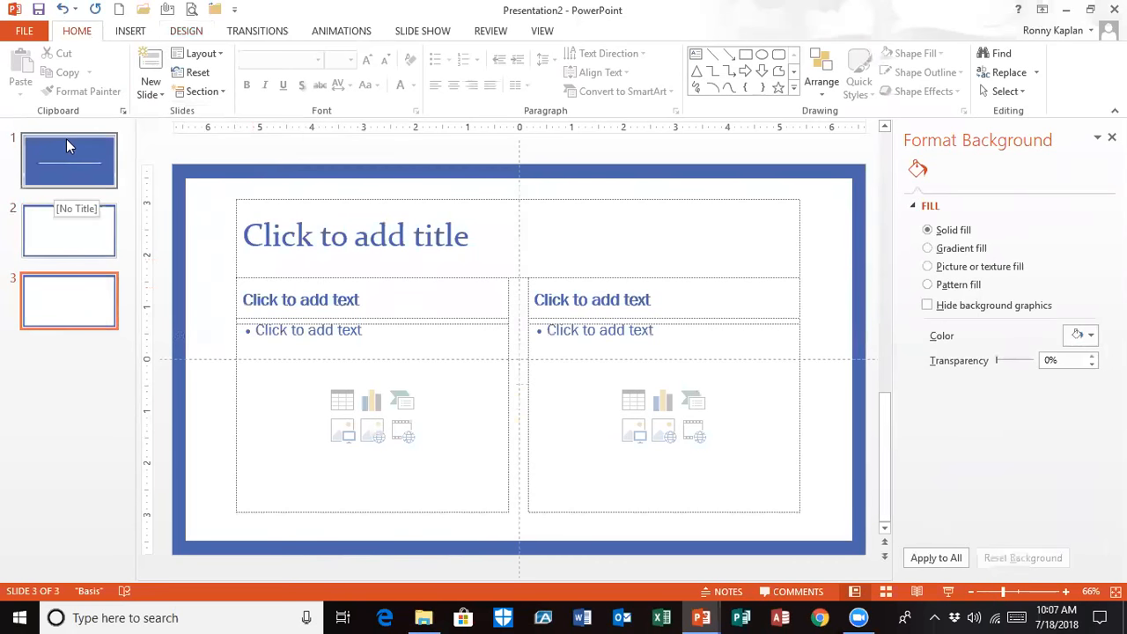
left_click(58, 298)
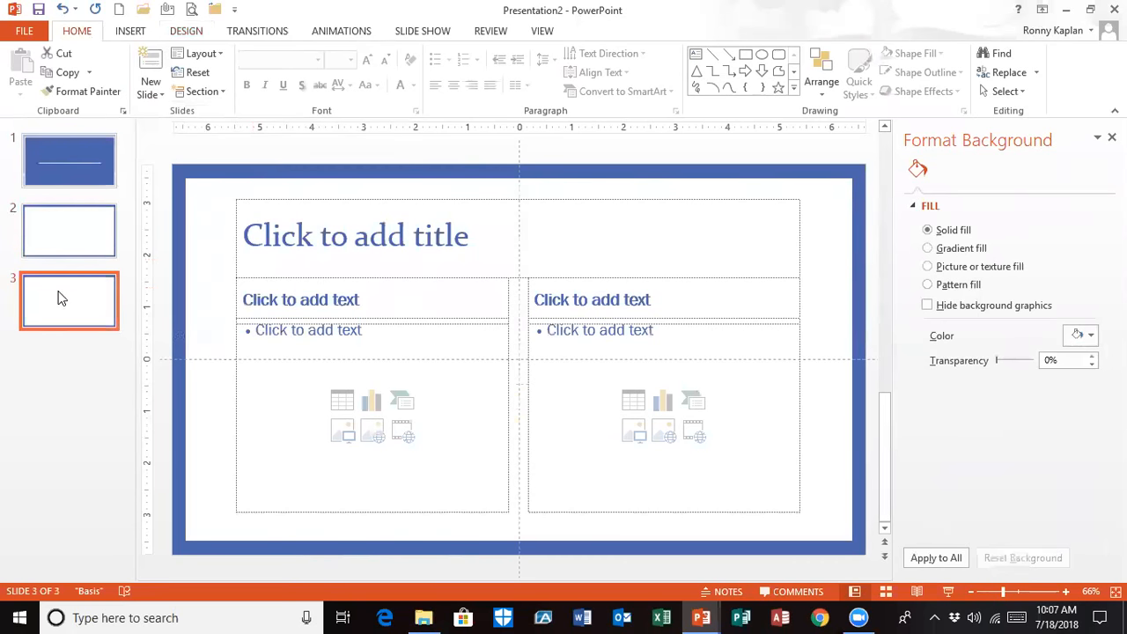
left_click(58, 229)
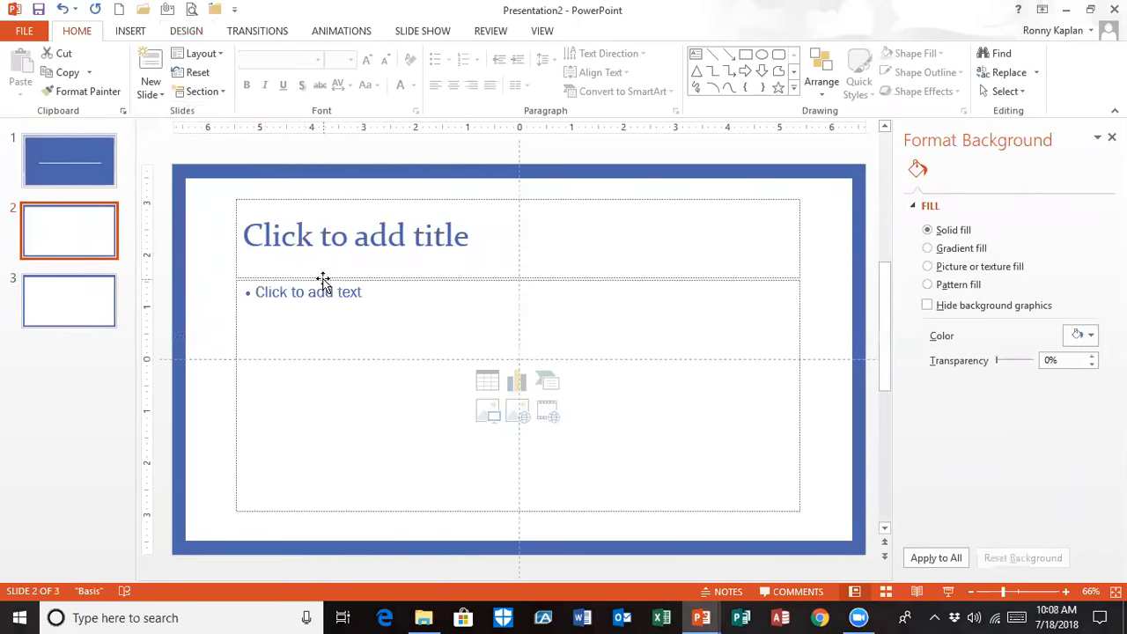
Step: Save the current theme as an Office Theme file named test and check for it among the custom themes
left_click(187, 33)
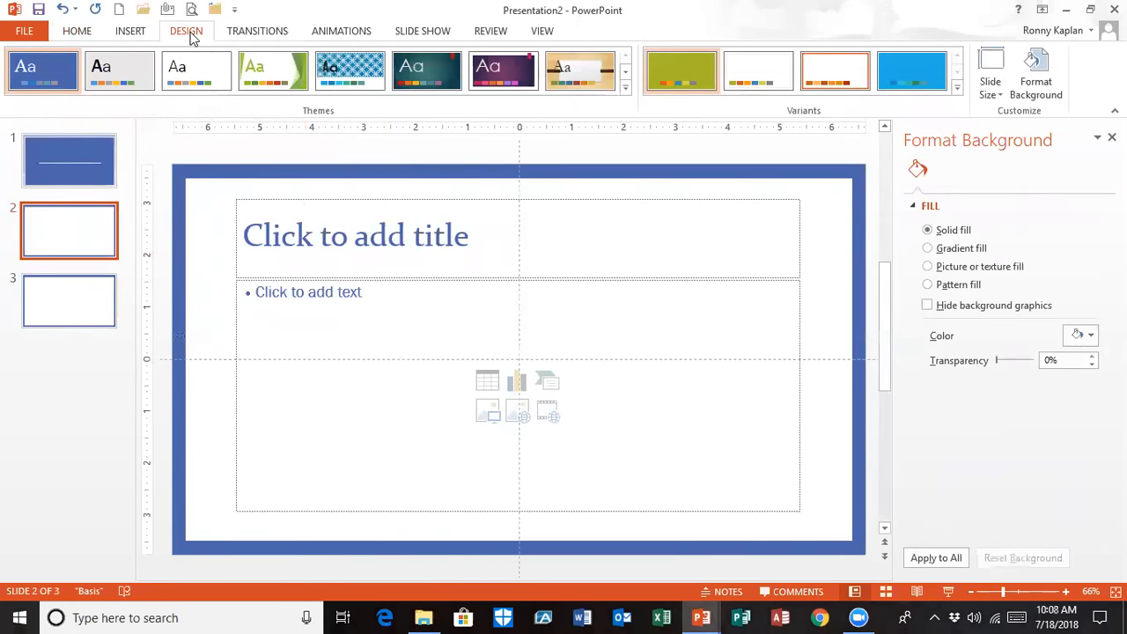
left_click(624, 91)
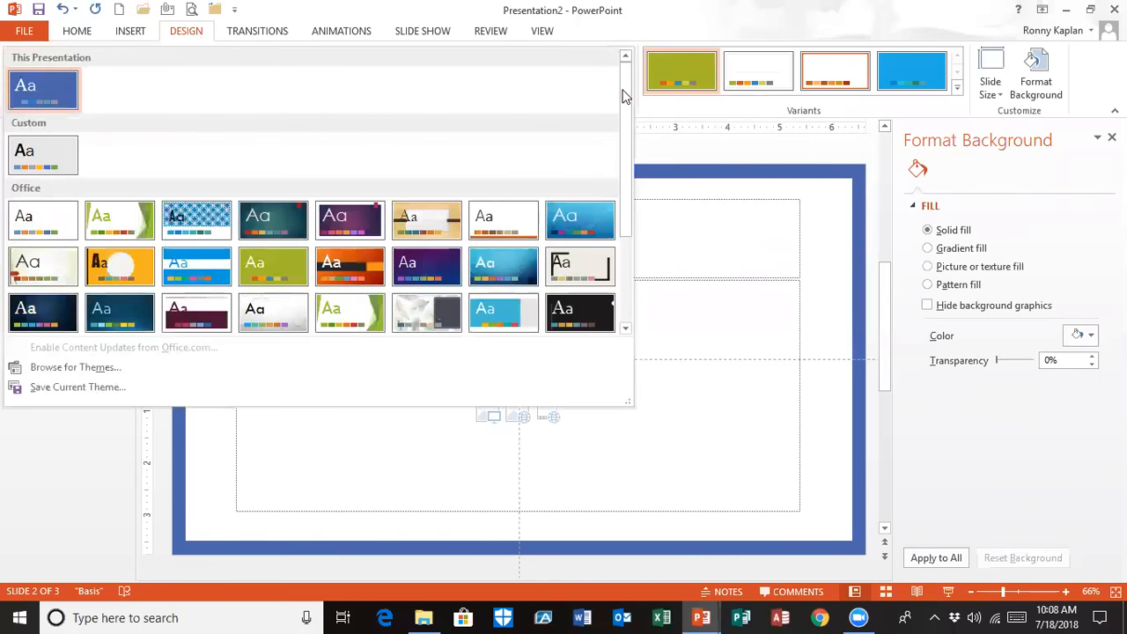
left_click(64, 387)
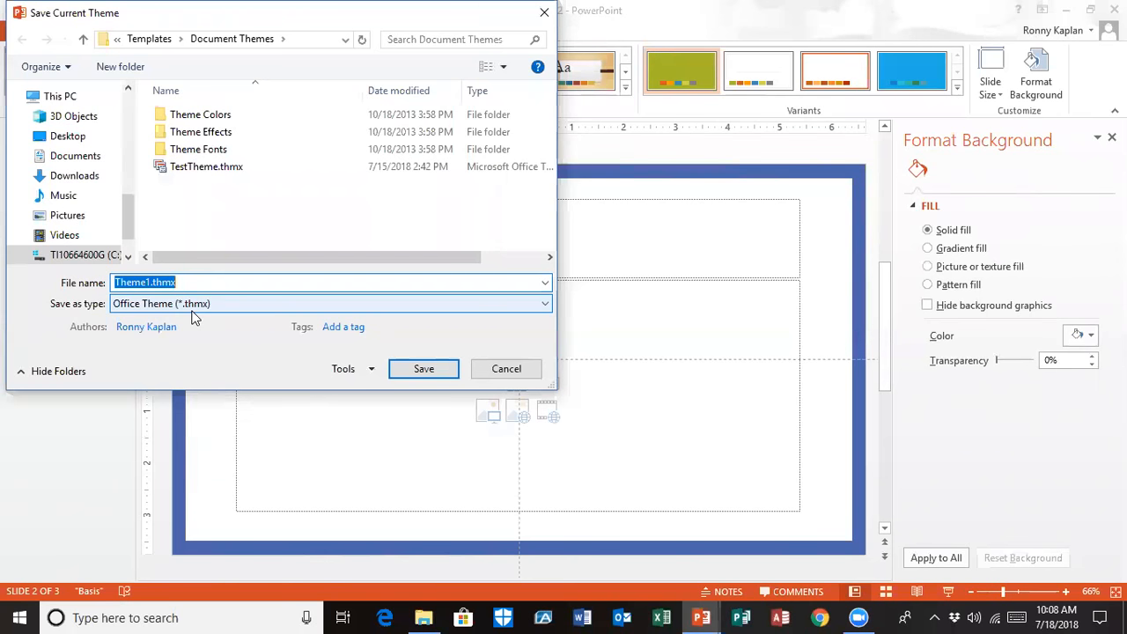
left_click(116, 305)
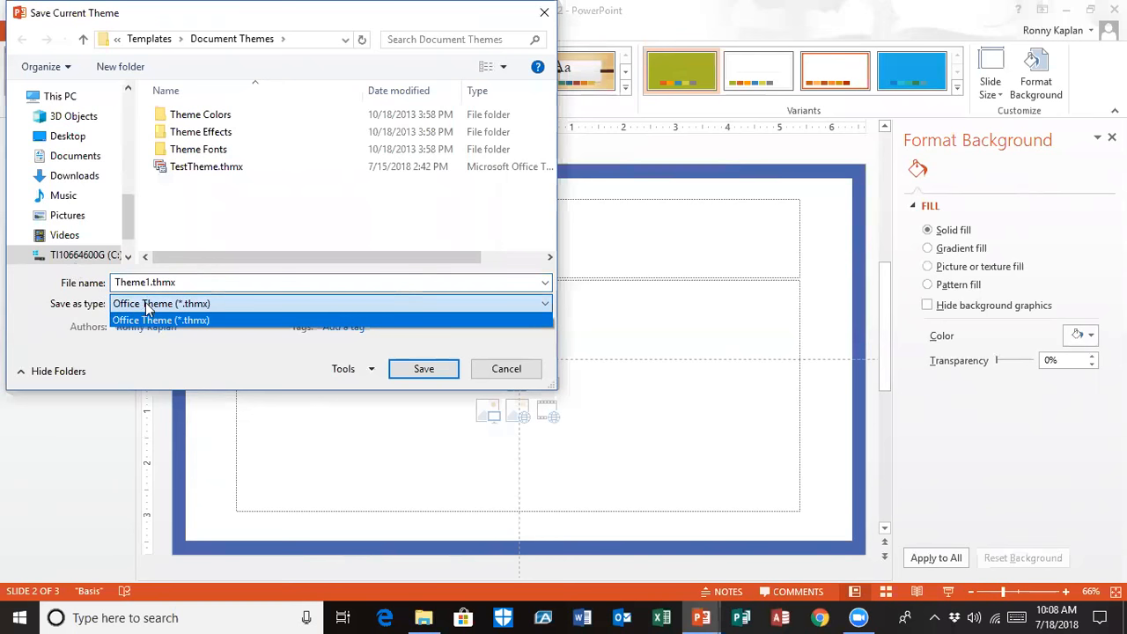
left_click(167, 278)
double_click(140, 280)
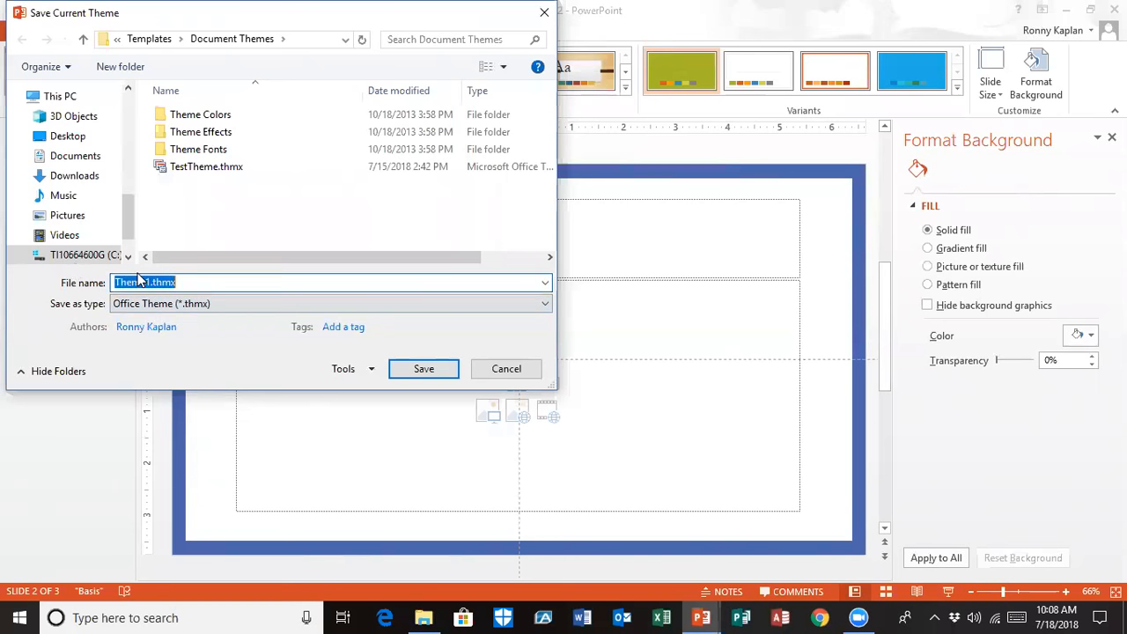
type("test")
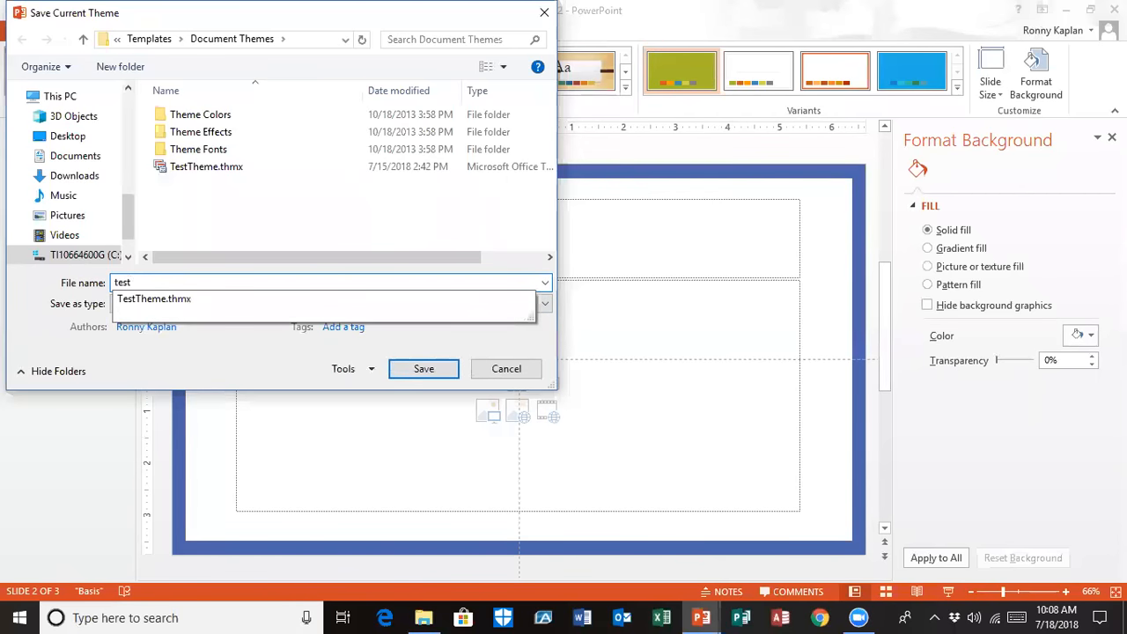
left_click(423, 369)
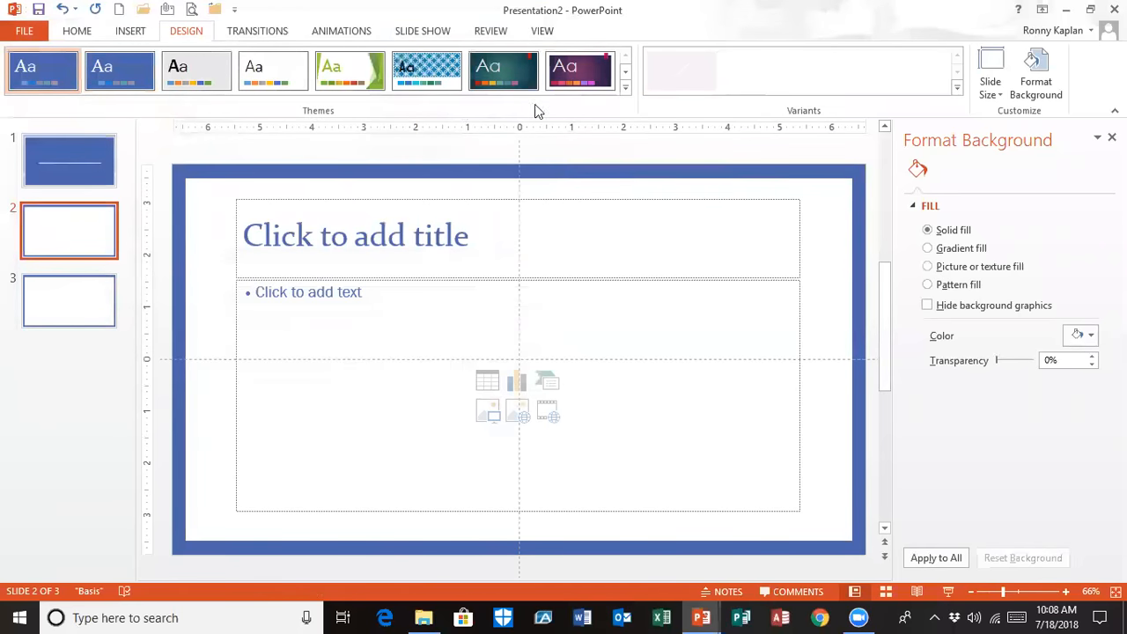
left_click(624, 88)
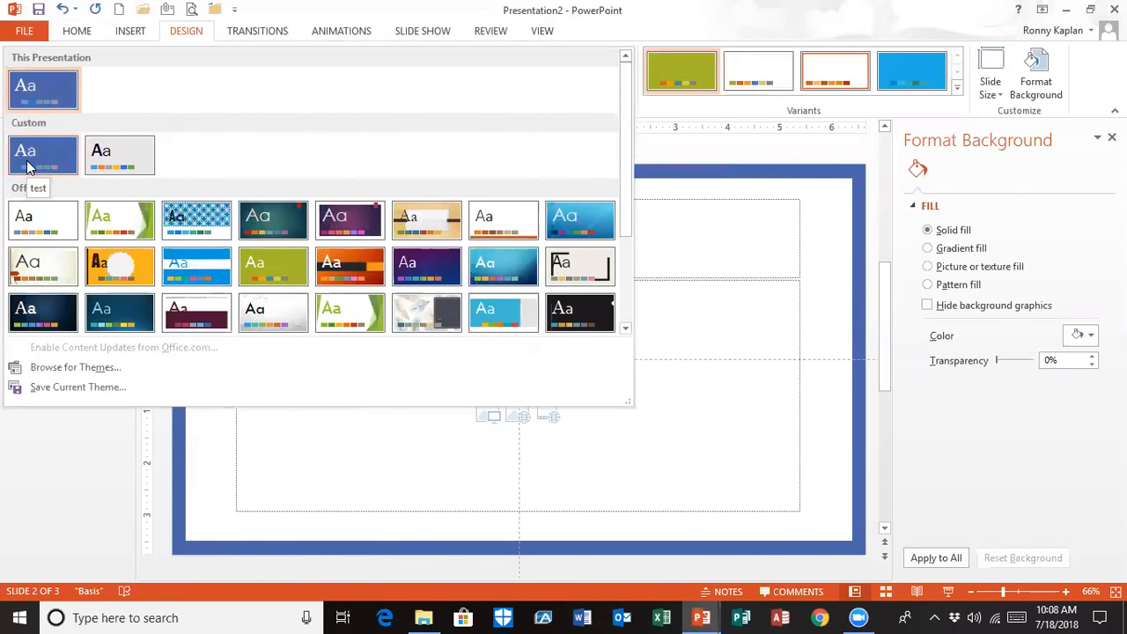
left_click(799, 176)
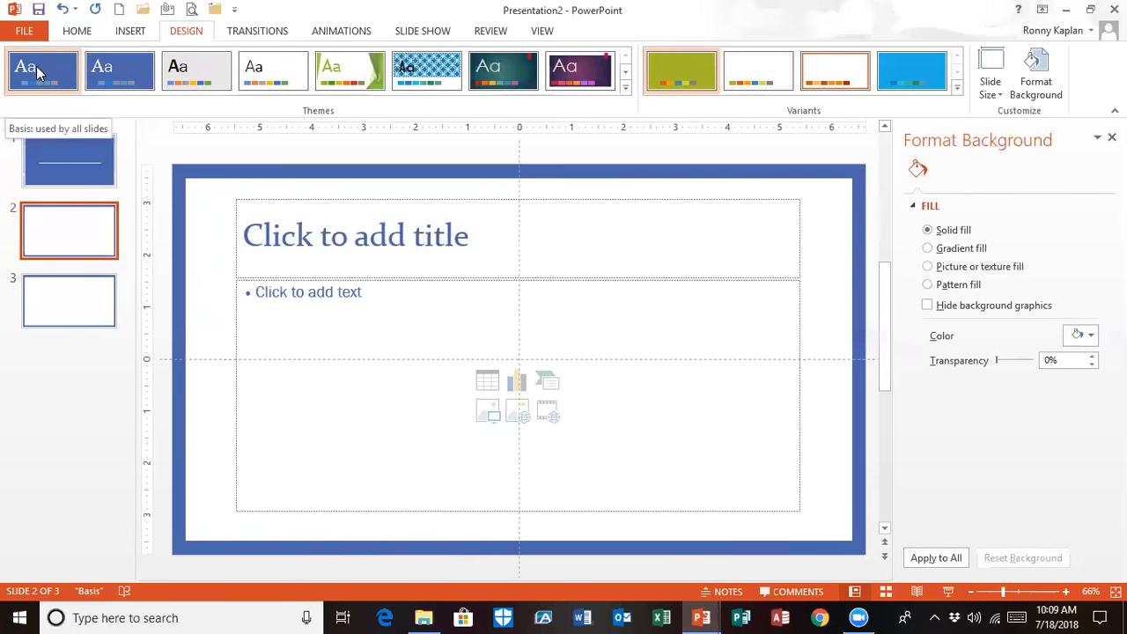
Step: Close Presentation2 without saving its changes
left_click(219, 14)
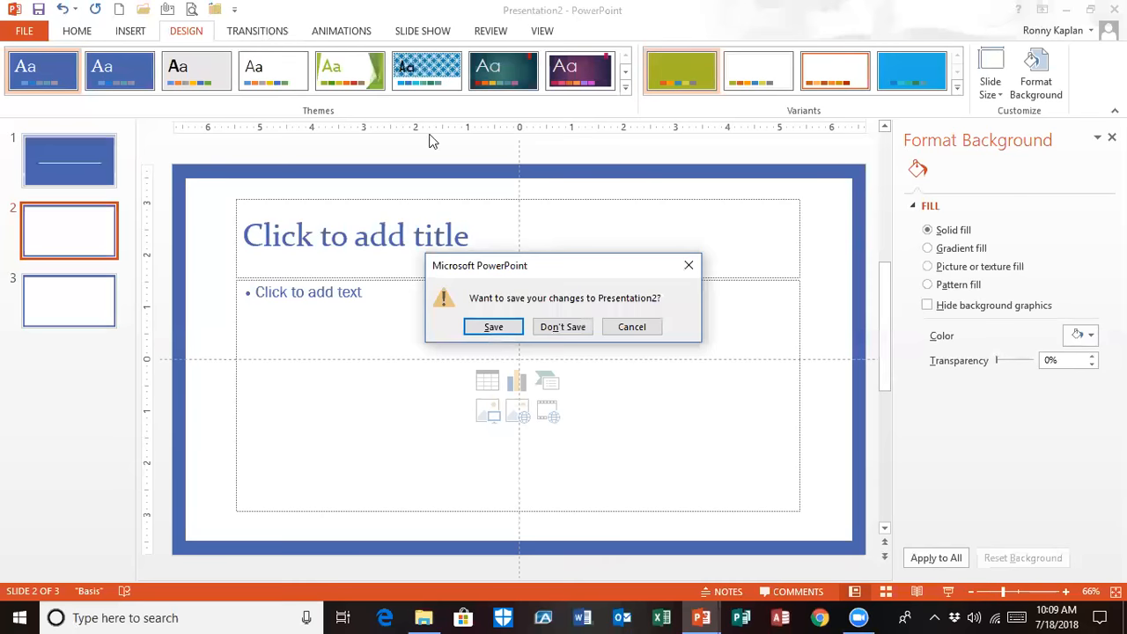
left_click(561, 323)
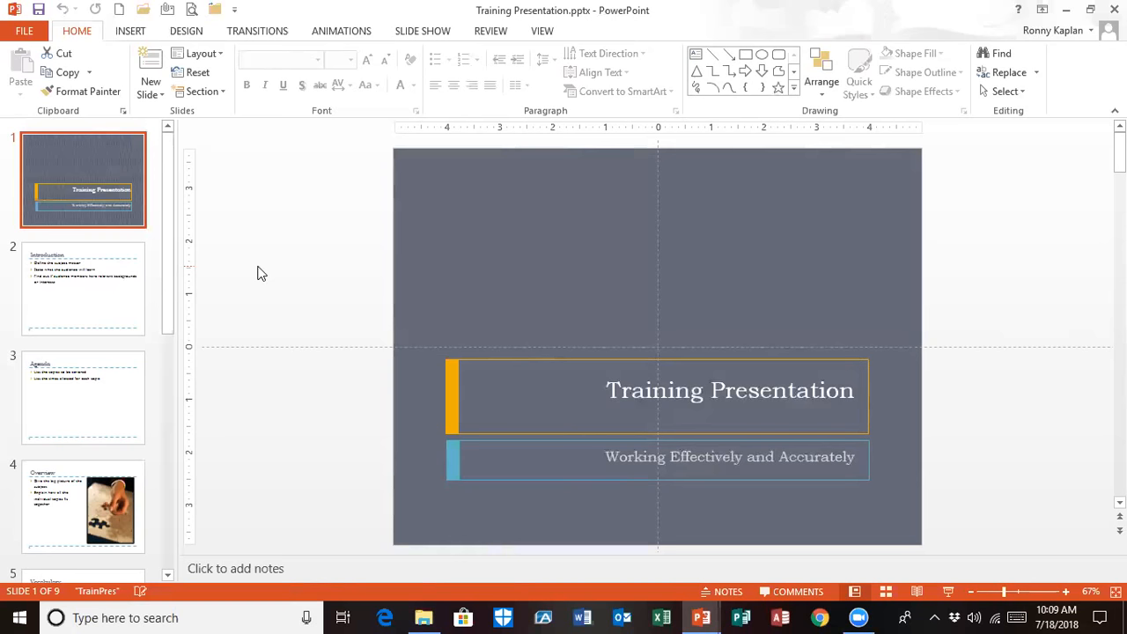
Step: Start a new presentation and look through the templates from the suggested Business search
left_click(47, 32)
left_click(43, 101)
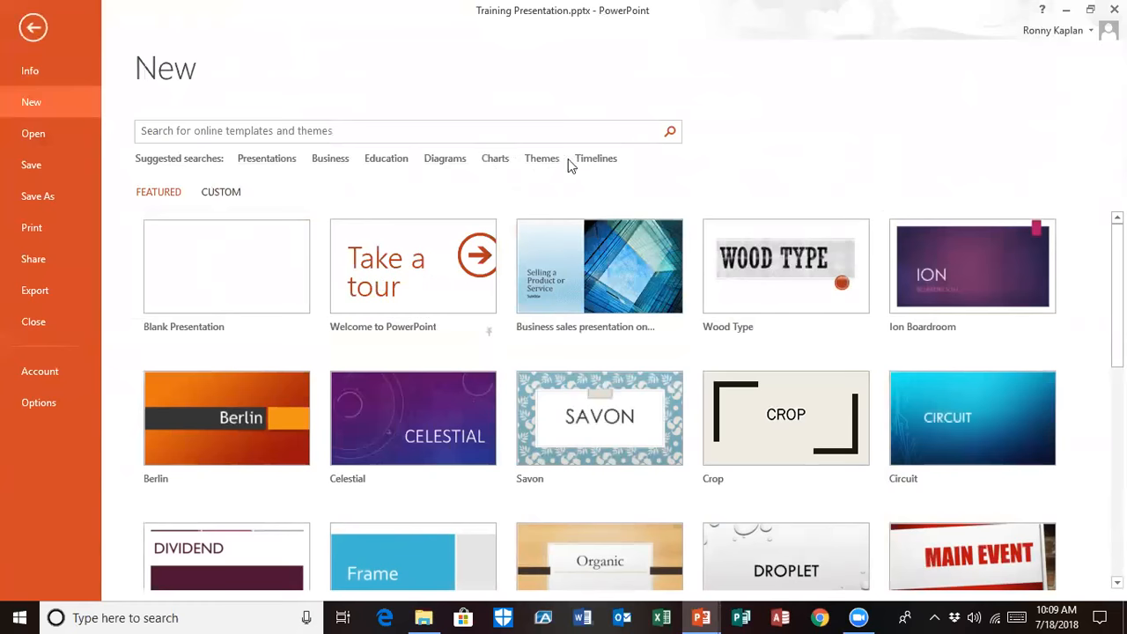
left_click(331, 160)
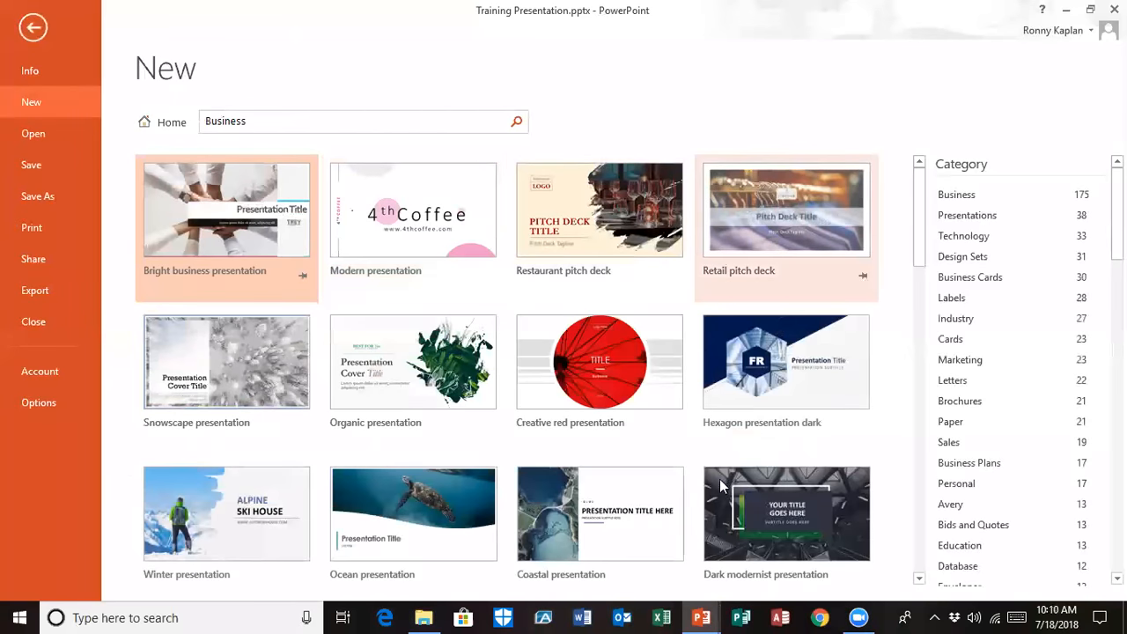
scroll(915, 334, "down", 1)
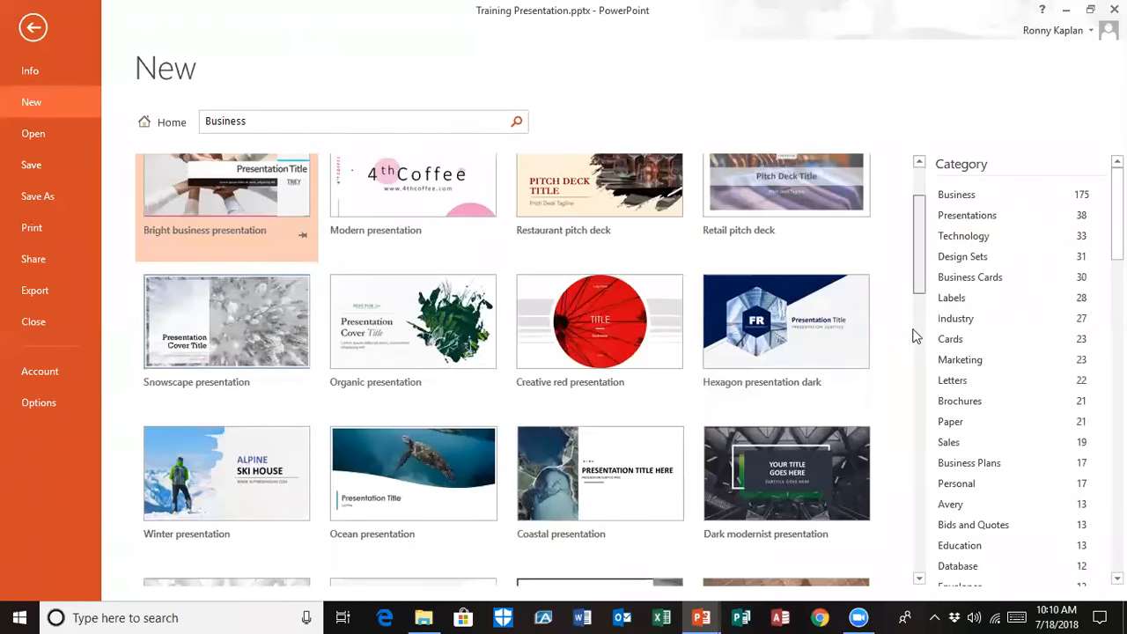
scroll(916, 334, "down", 10)
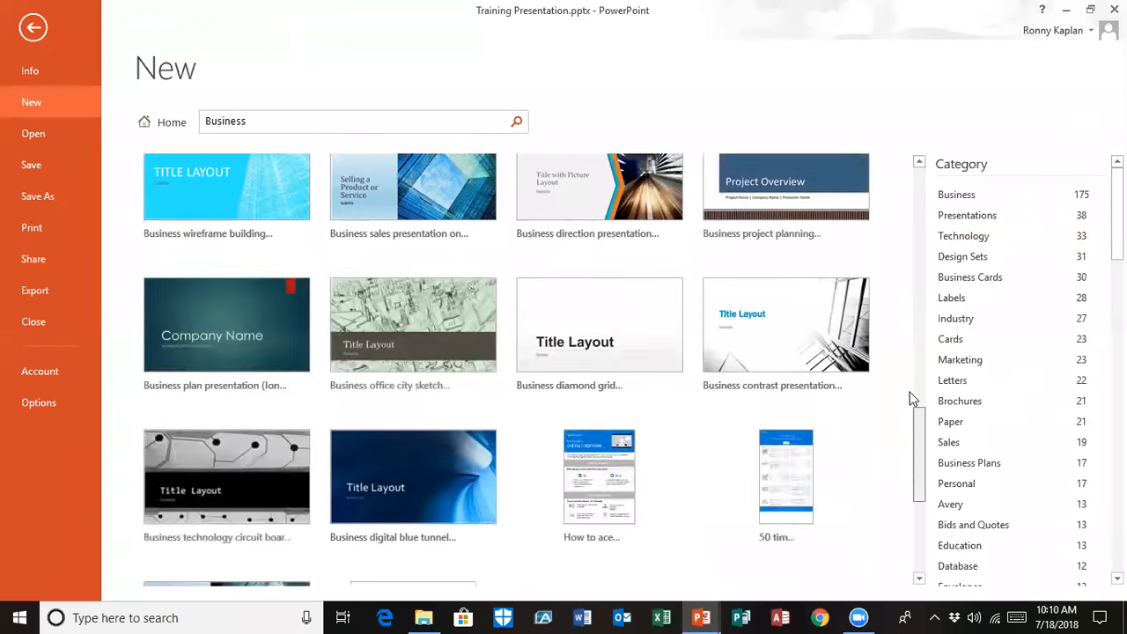
scroll(909, 352, "up", 10)
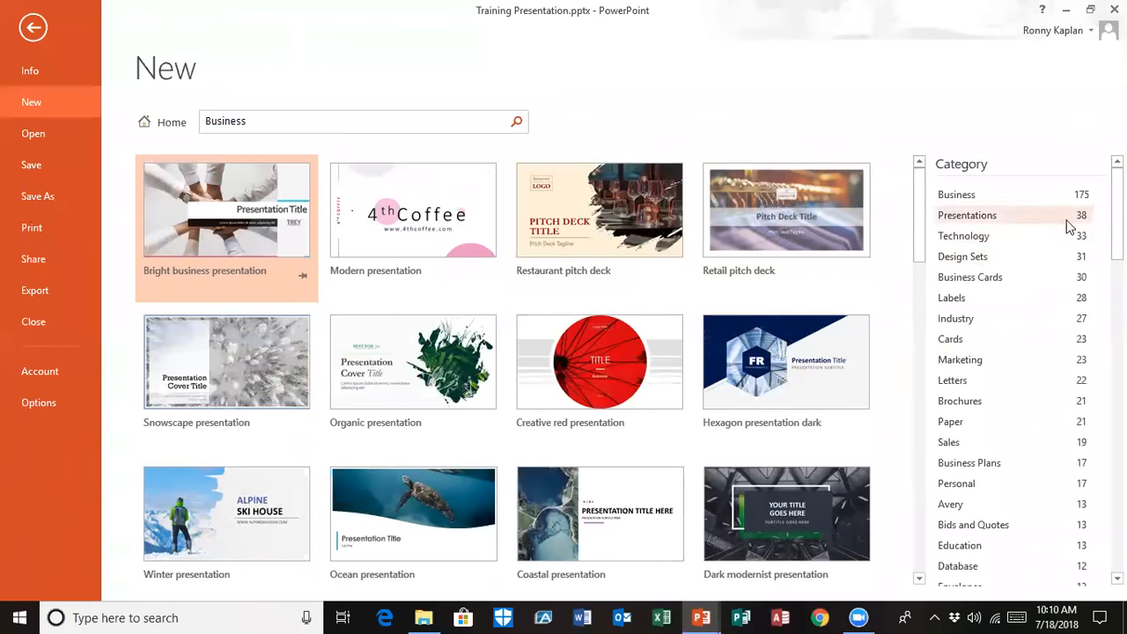
Step: Look through the template categories and filter the Business templates by the Marketing category
left_click(935, 196)
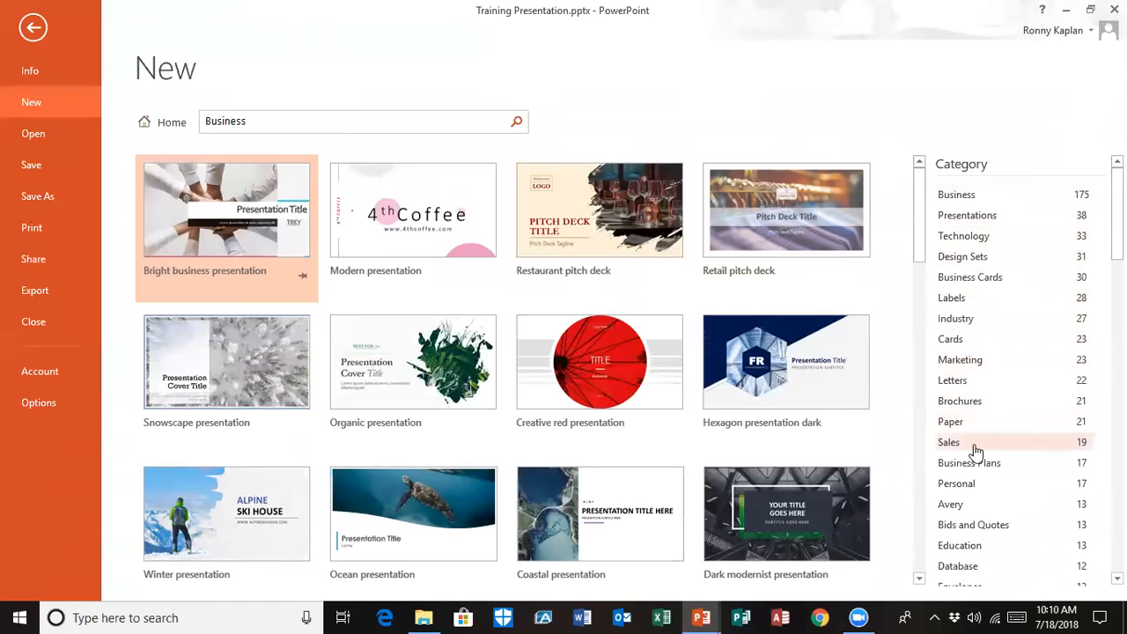
scroll(974, 453, "down", 5)
scroll(974, 453, "down", 5)
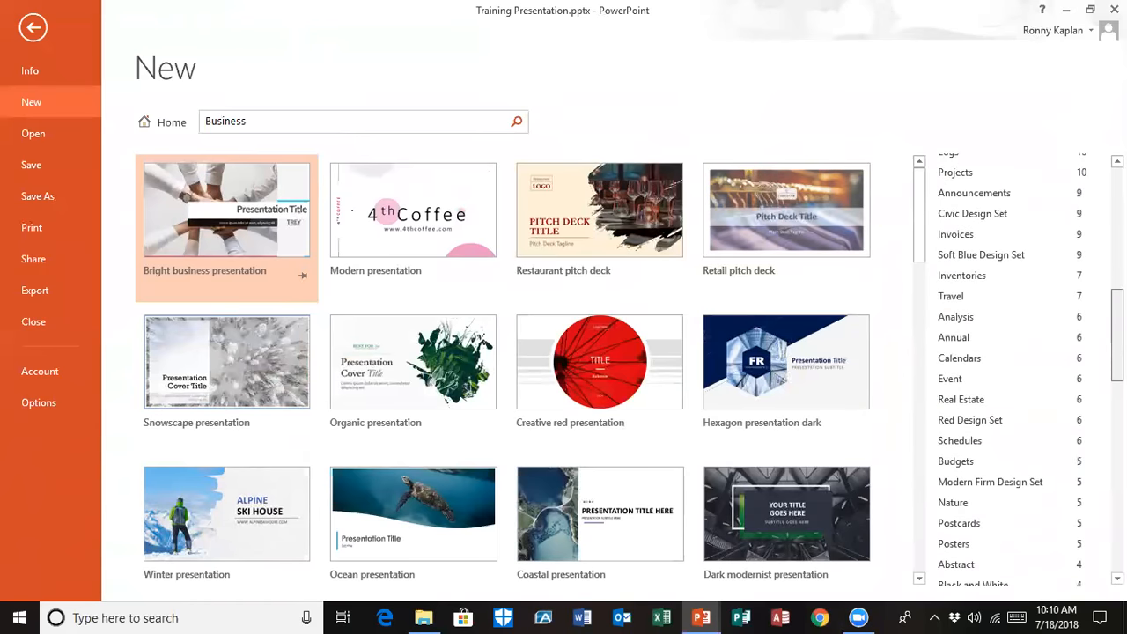
scroll(973, 453, "up", 10)
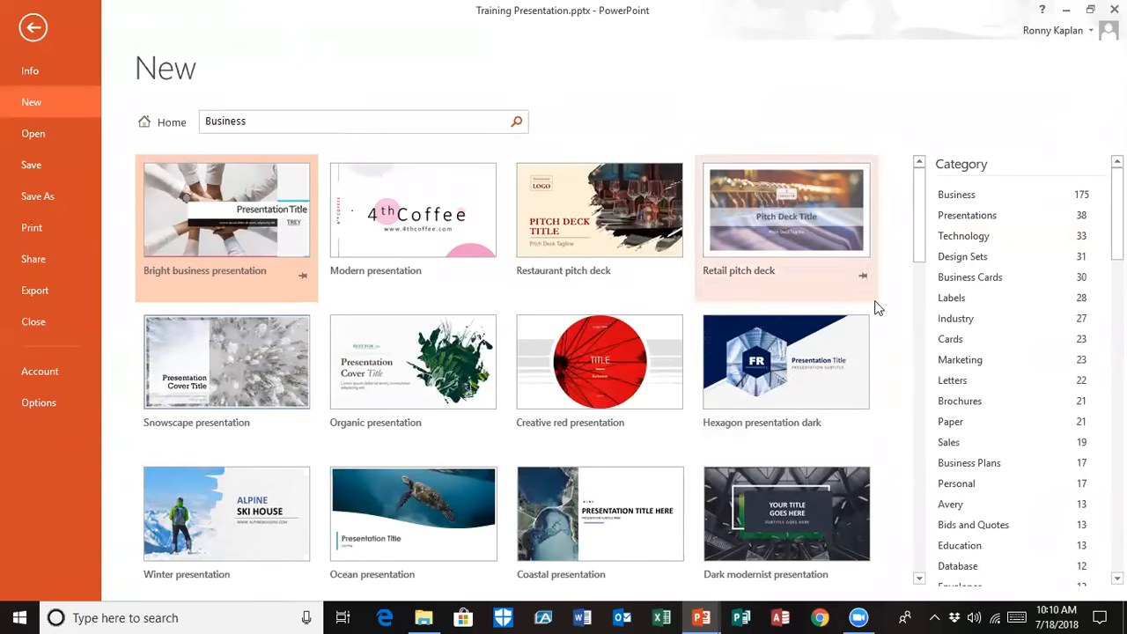
left_click(952, 363)
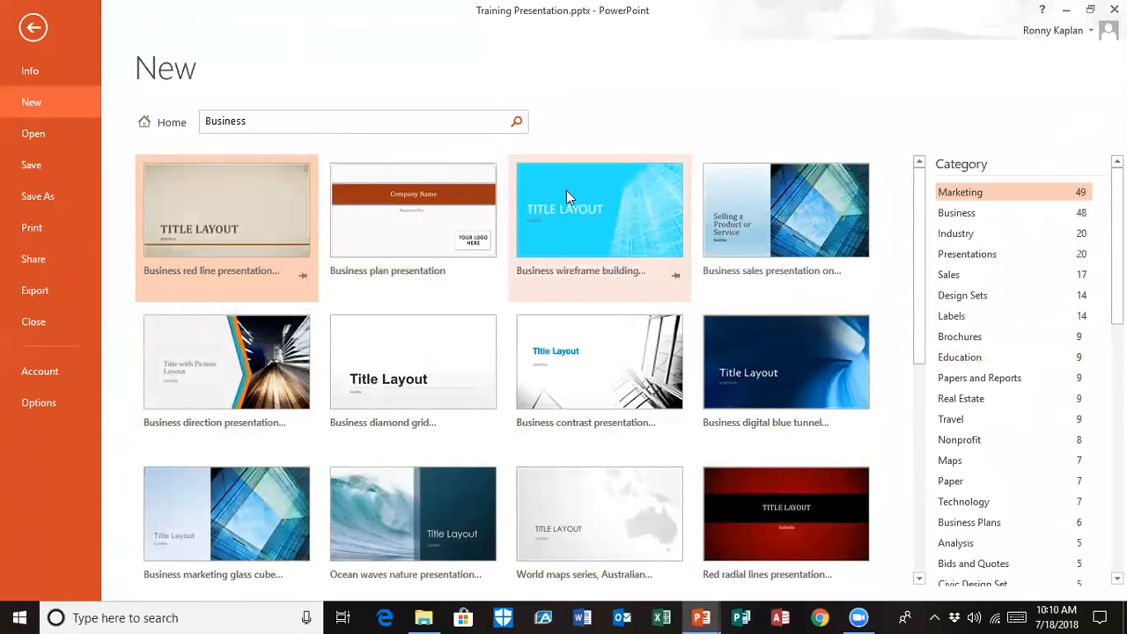
Step: Preview the sample slides of the "Business sales presentation on product or service" template and create a presentation from it
left_click(801, 217)
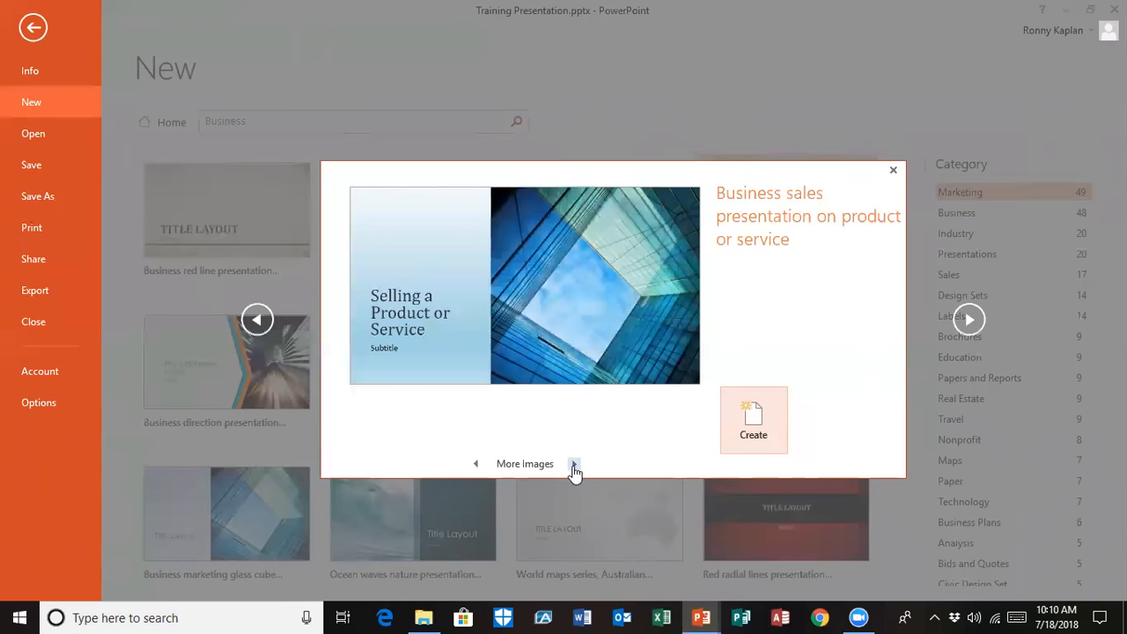
left_click(573, 463)
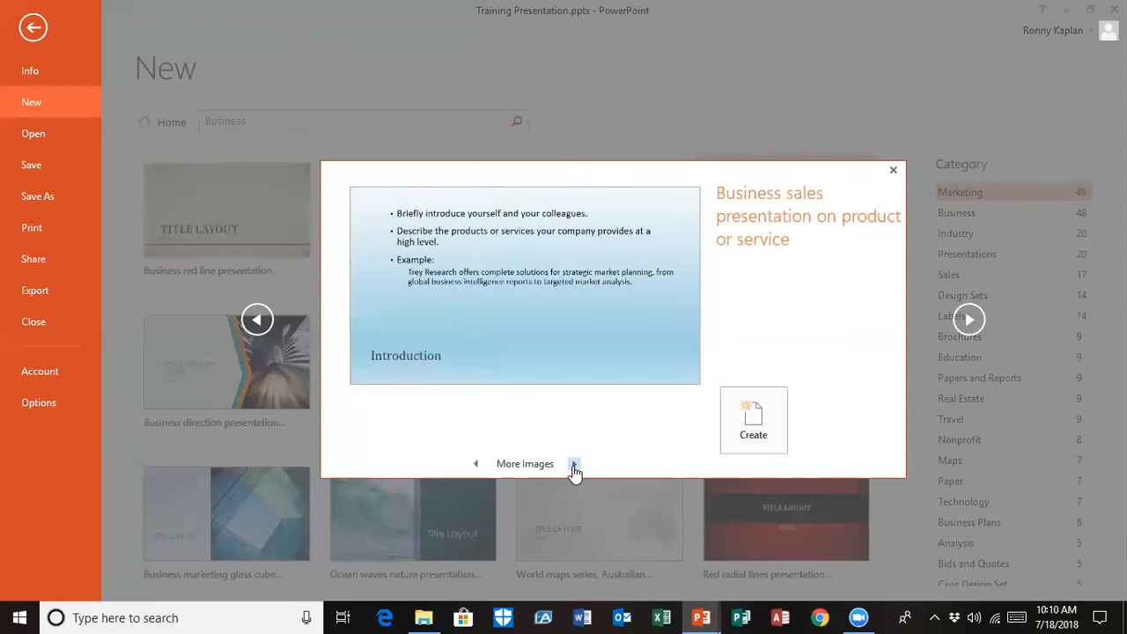
left_click(573, 463)
left_click(573, 464)
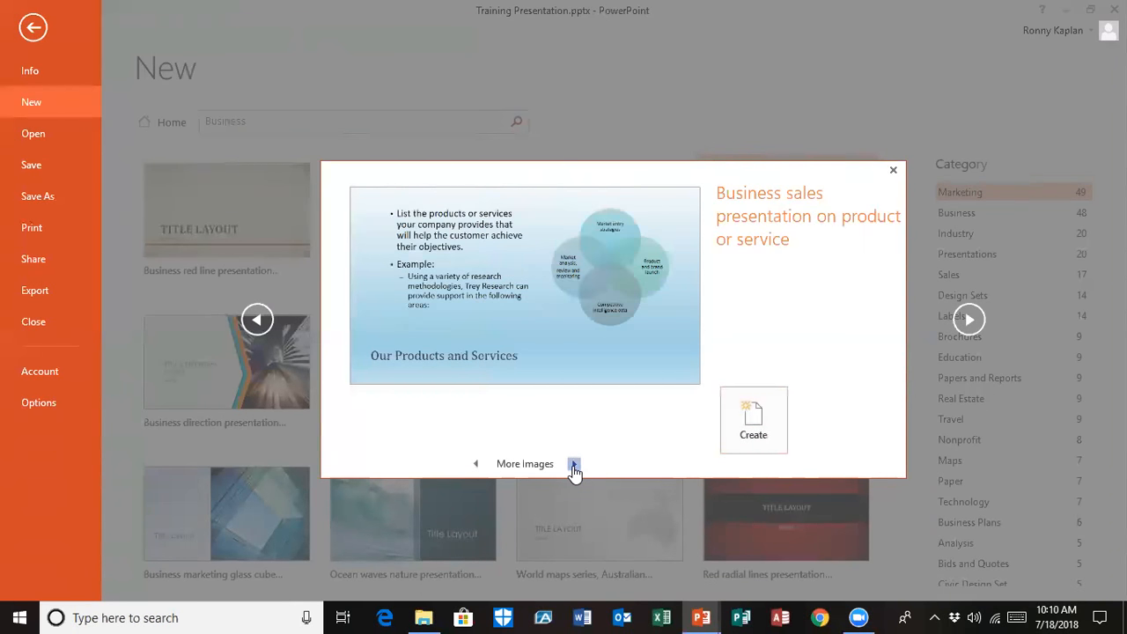
left_click(573, 464)
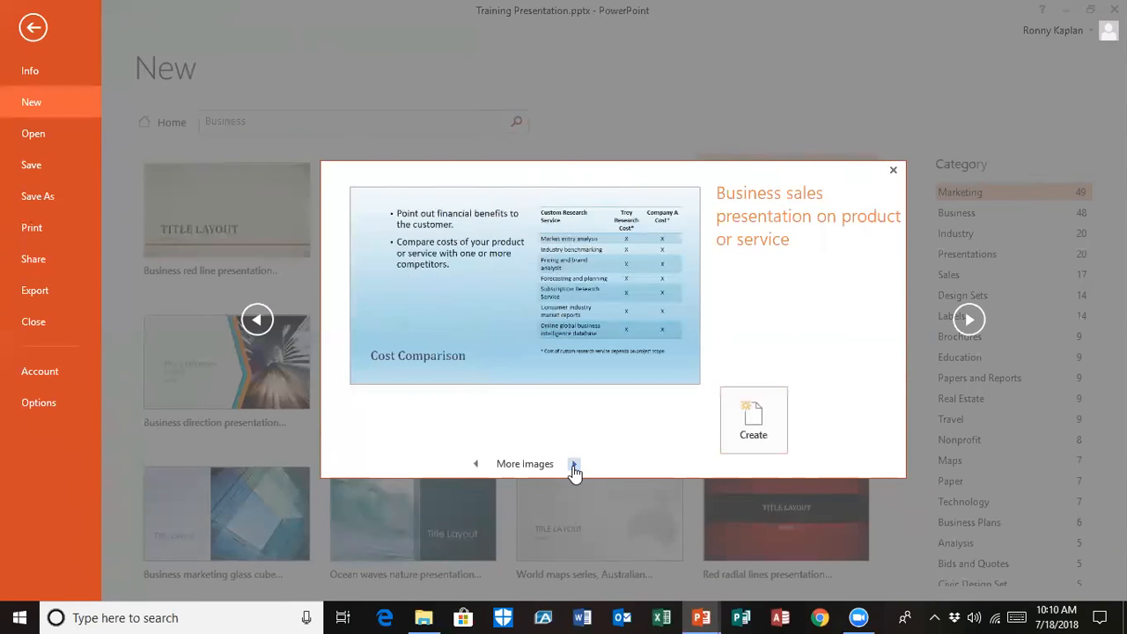
left_click(753, 418)
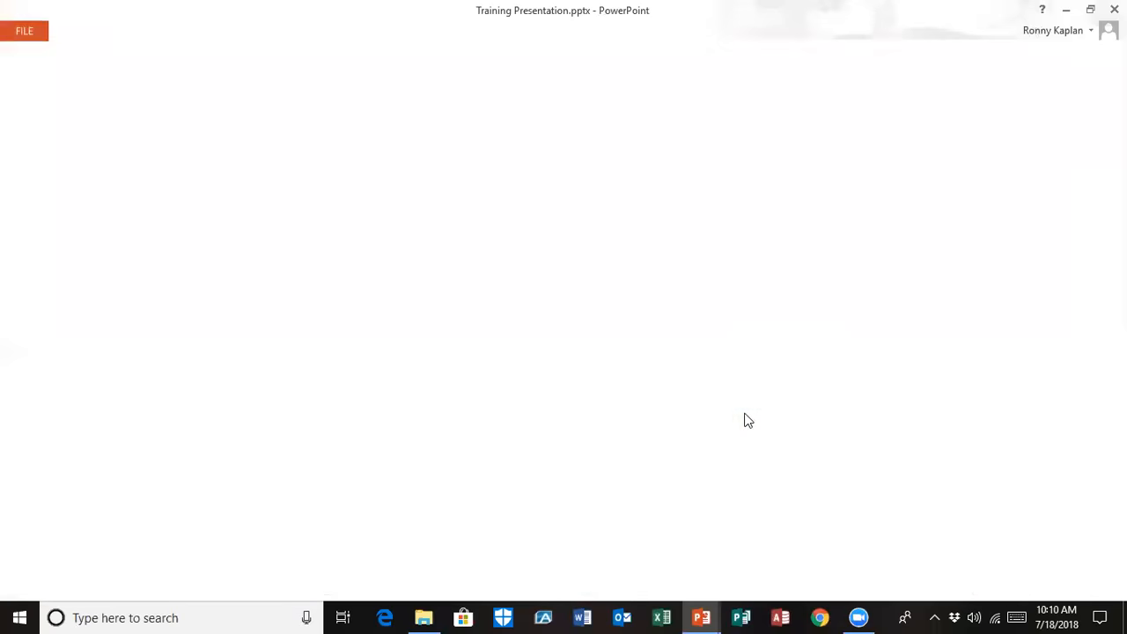